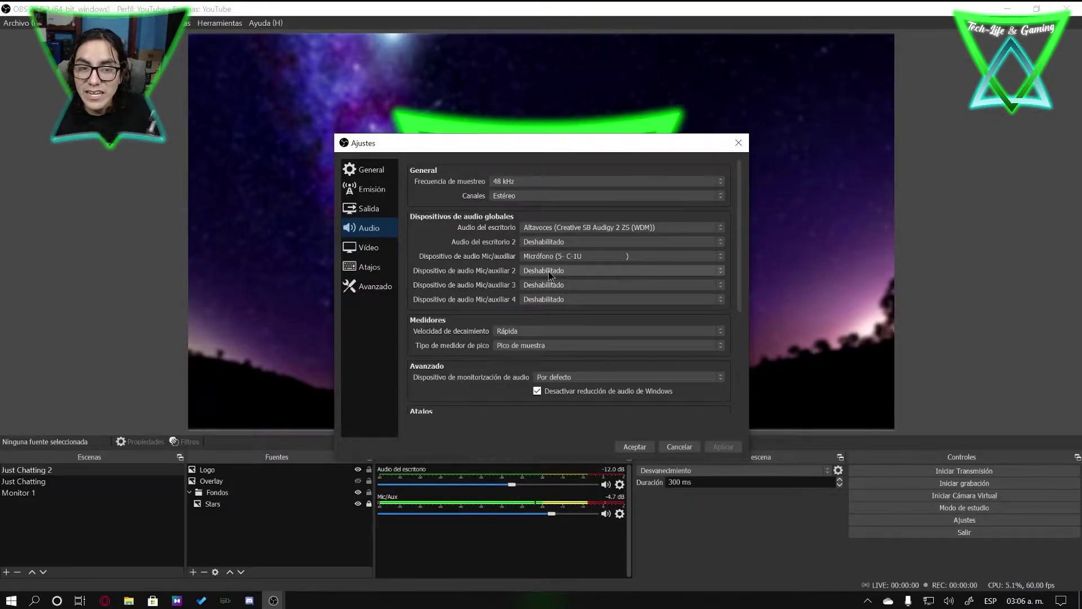
left_click(549, 272)
left_click(549, 272)
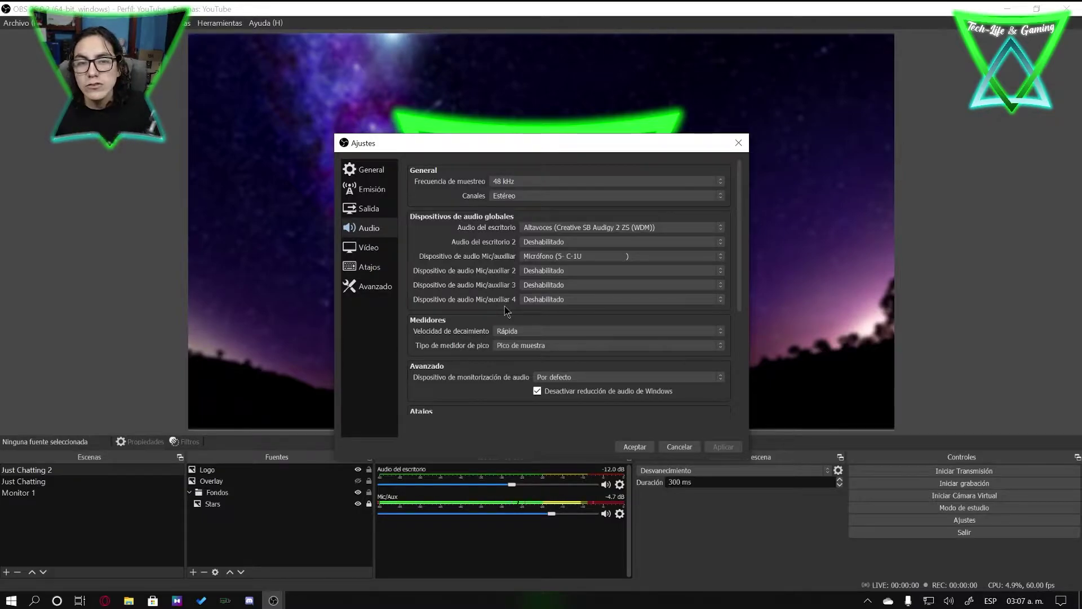
left_click(674, 449)
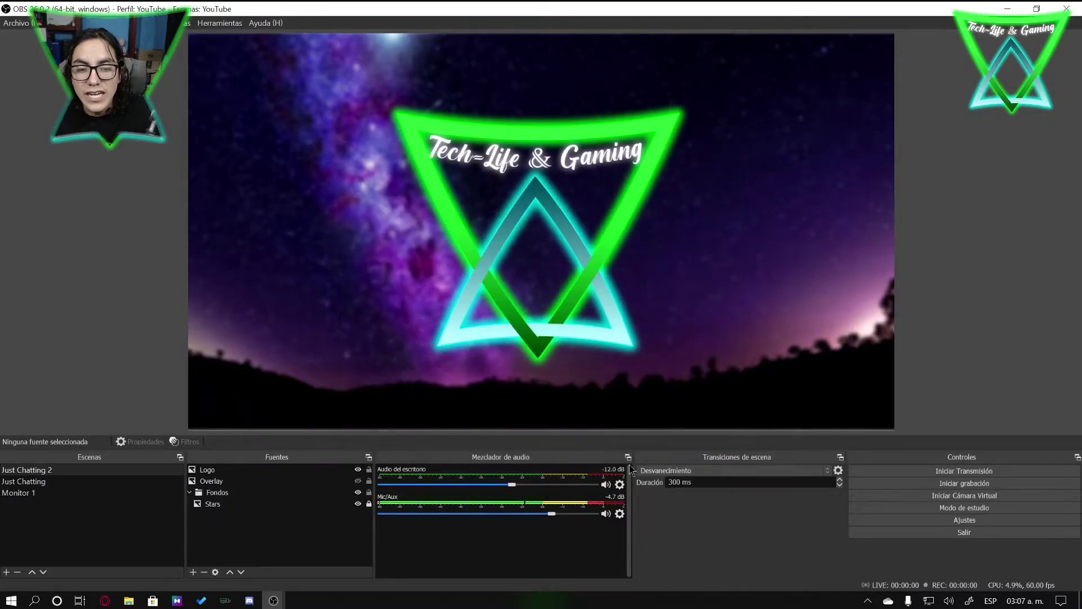
Step: View the Just Chatting and Monitor 1 scenes, and return to the Just Chatting 2 scene
left_click(57, 482)
left_click(57, 492)
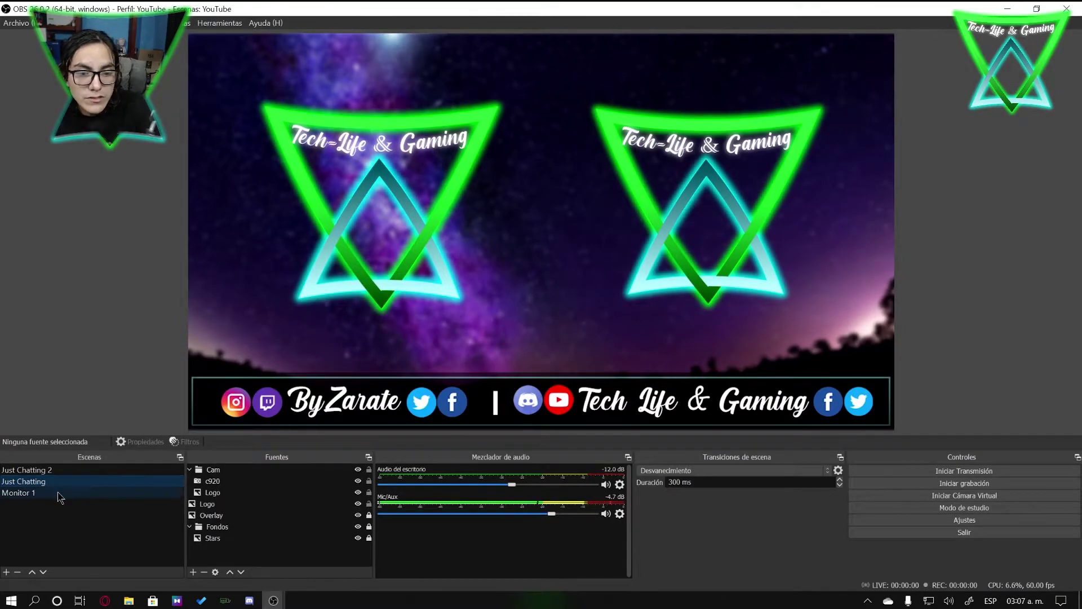
left_click(113, 470)
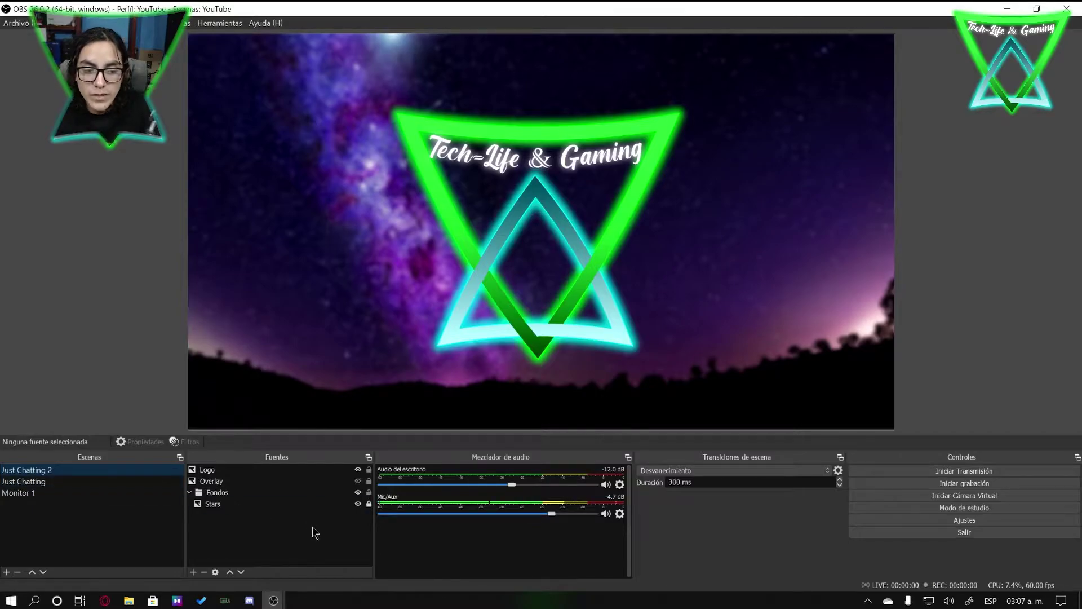
Step: Assign Microphone (Creative SB Audigy 2 ZS (WDM)) as global Mic/Aux device 2 in the audio settings and save the change
left_click(978, 522)
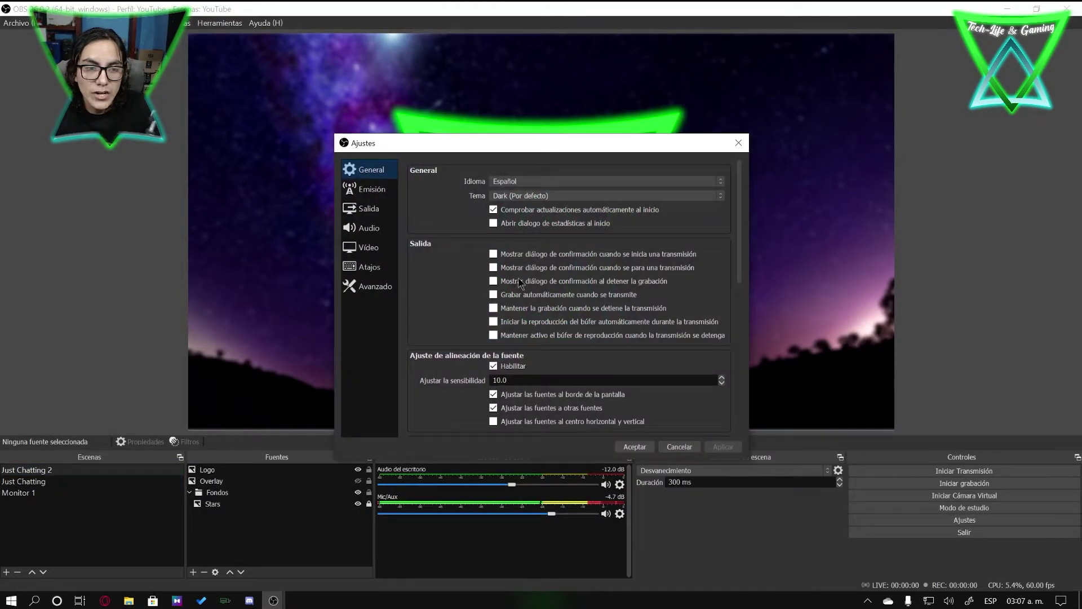
left_click(375, 227)
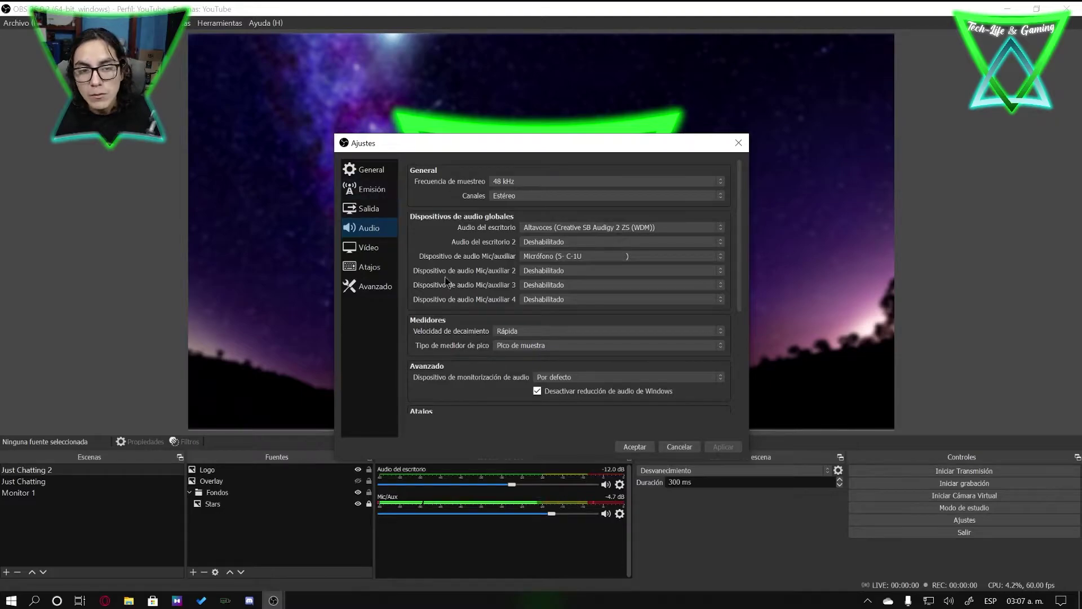
left_click(561, 272)
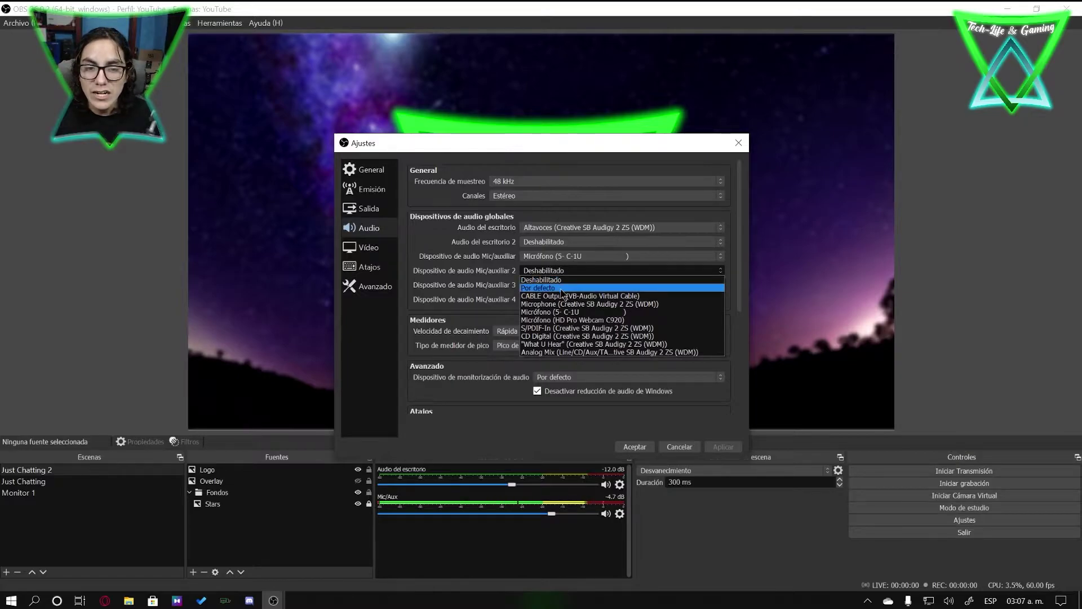
key("Down")
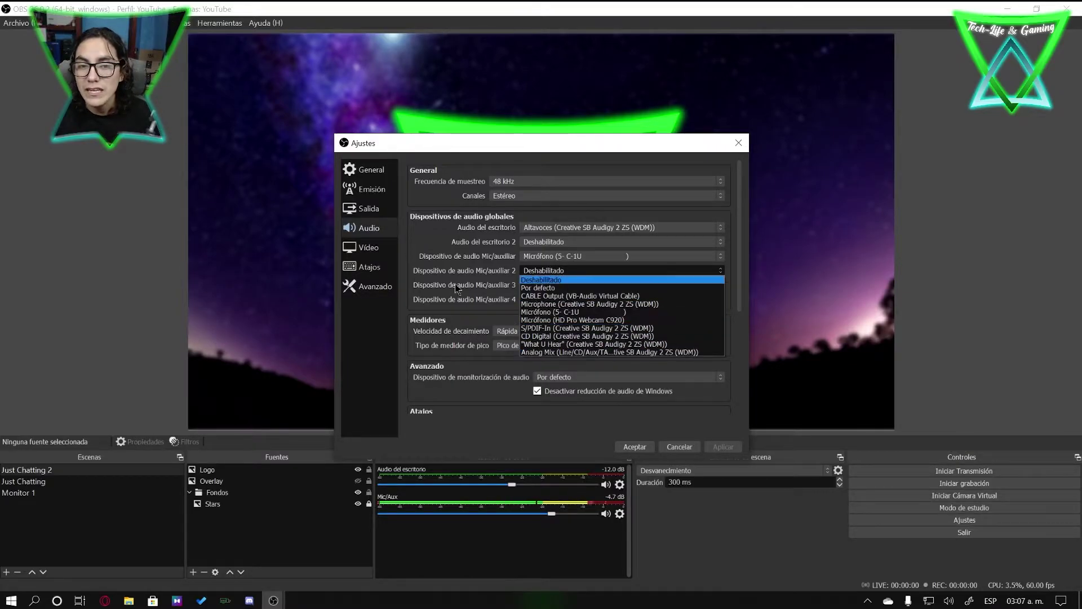
left_click(570, 279)
left_click(570, 275)
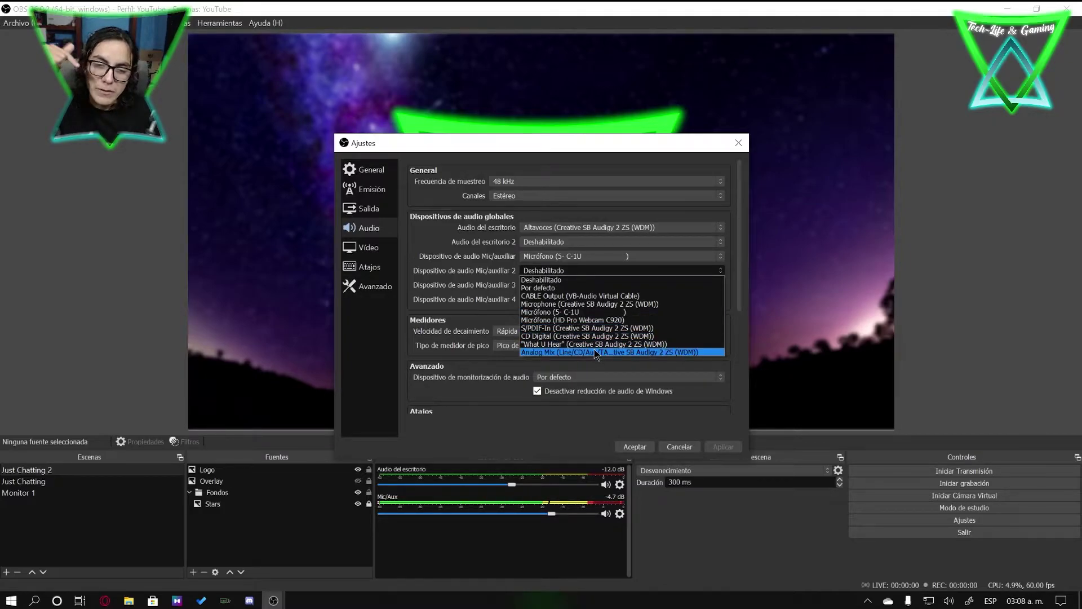
left_click(572, 308)
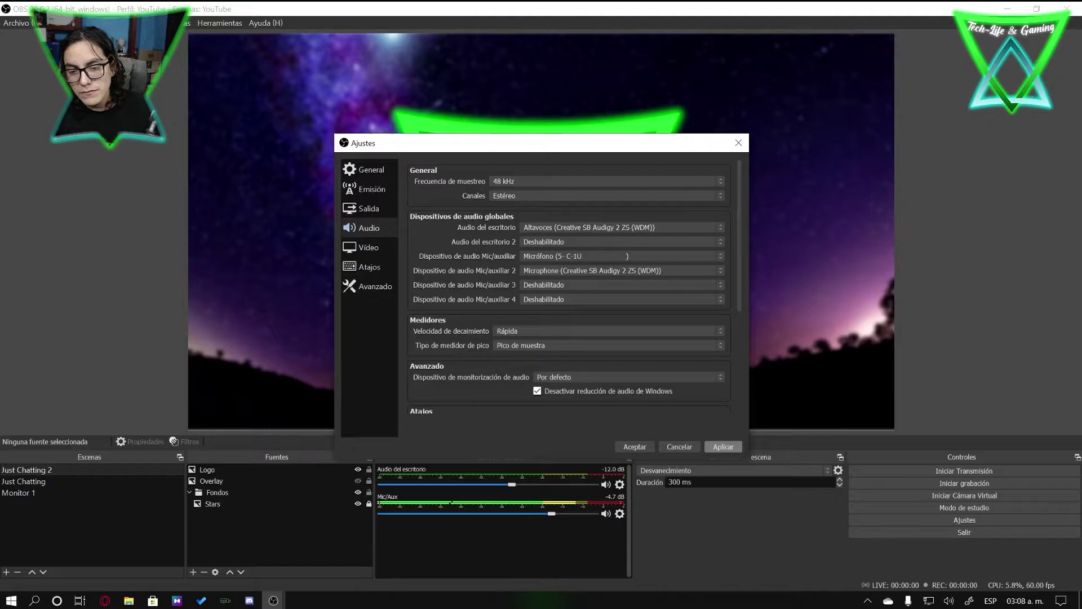
left_click(717, 449)
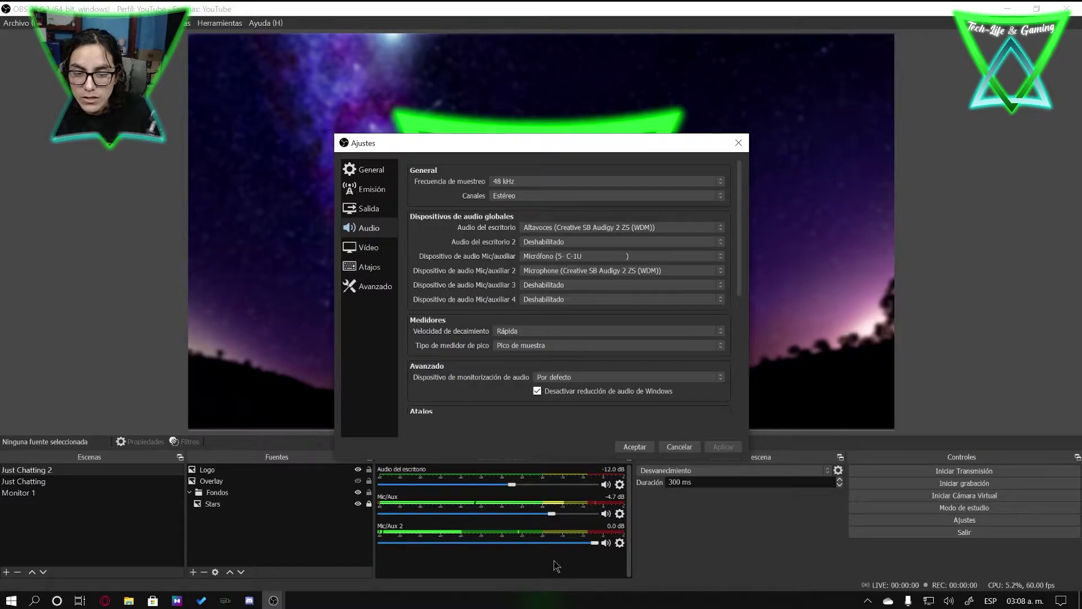
left_click(635, 446)
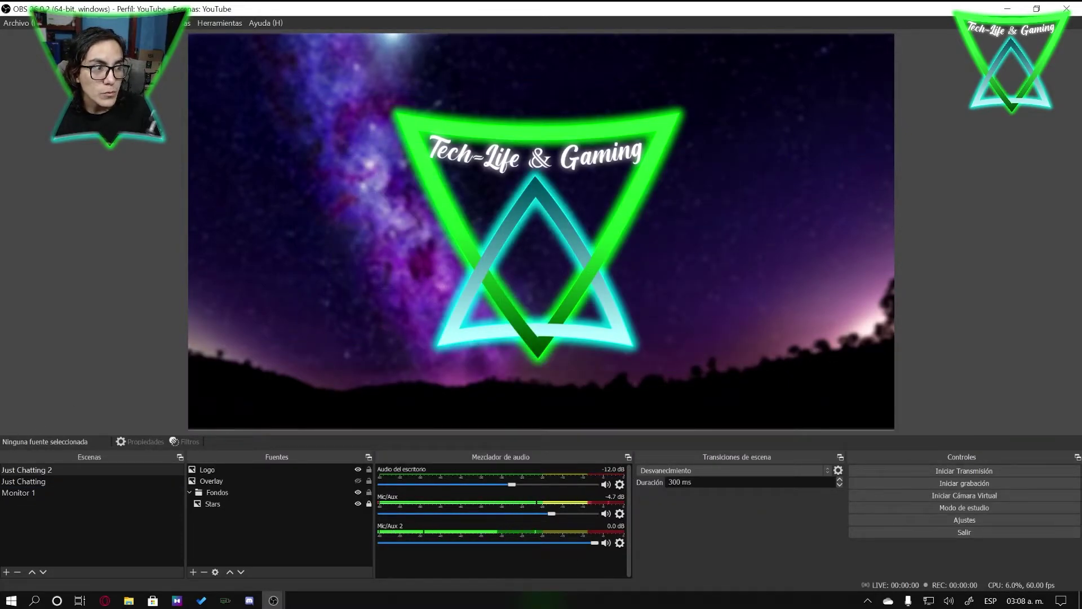
left_click_drag(439, 320, 607, 175)
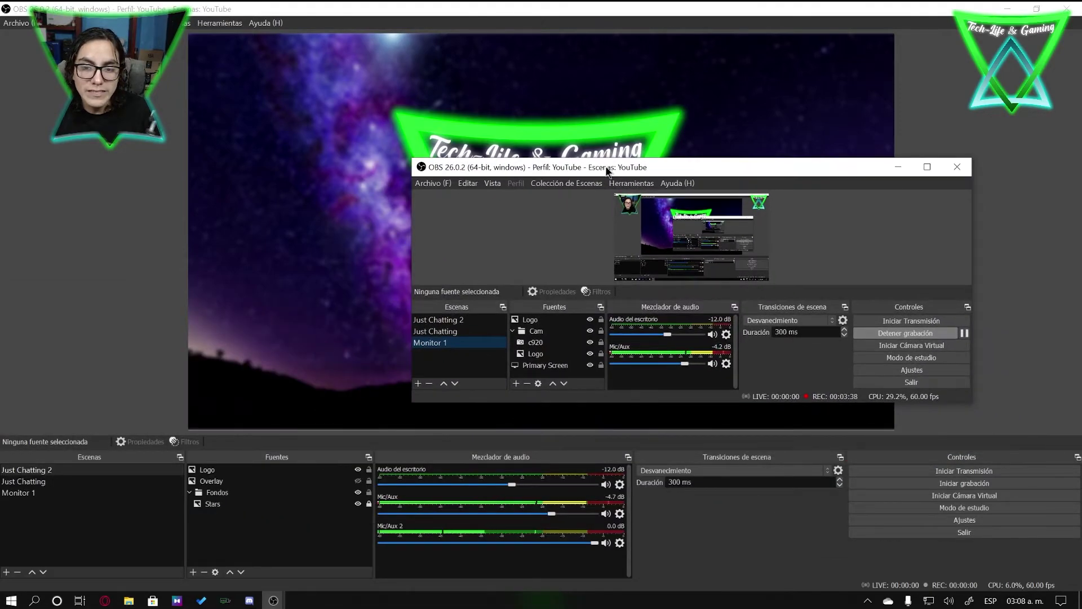
left_click(957, 175)
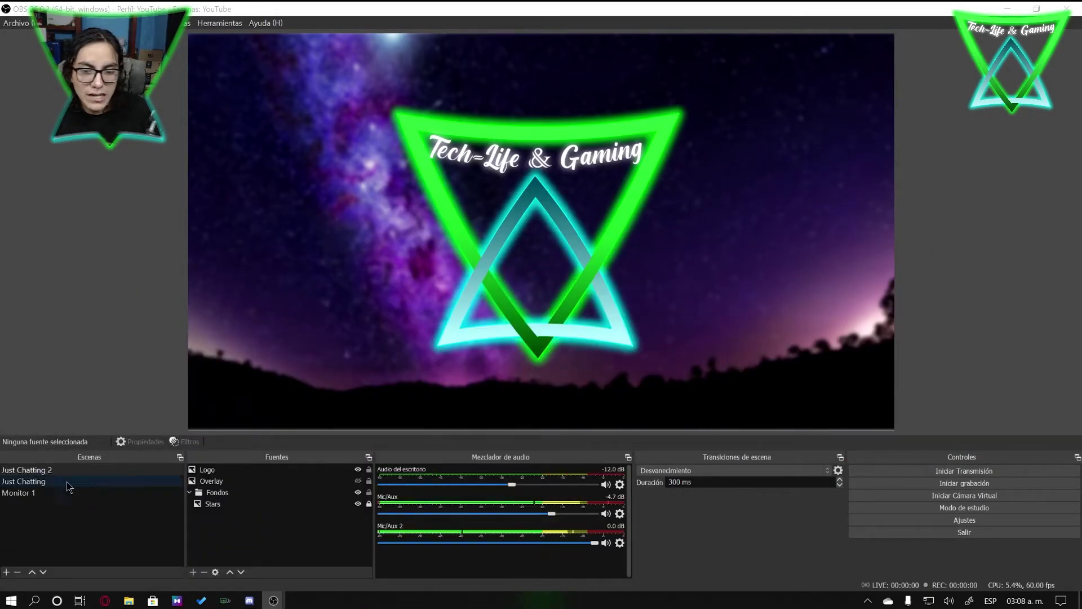
Step: Set the audio monitoring of Mic/Aux 2 to "Monitorización y salida" in the advanced audio properties
left_click(619, 543)
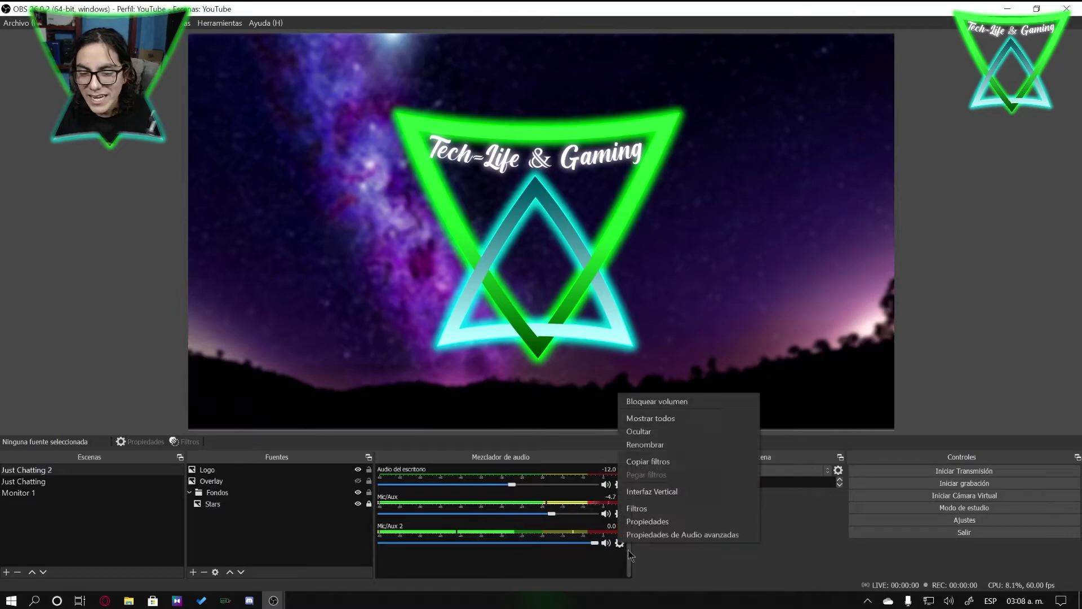
left_click(665, 535)
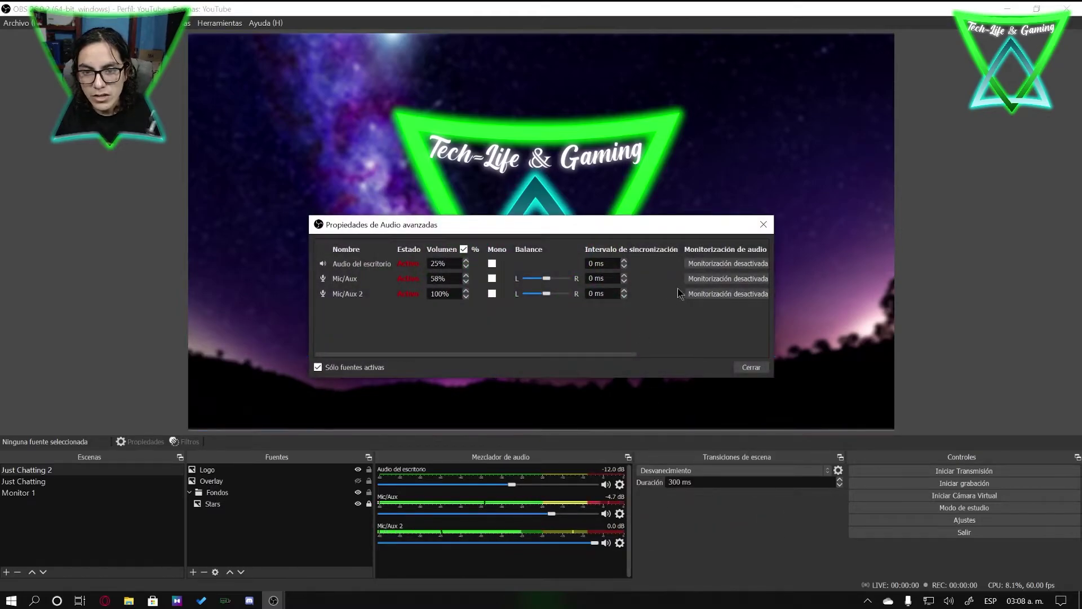
left_click(711, 293)
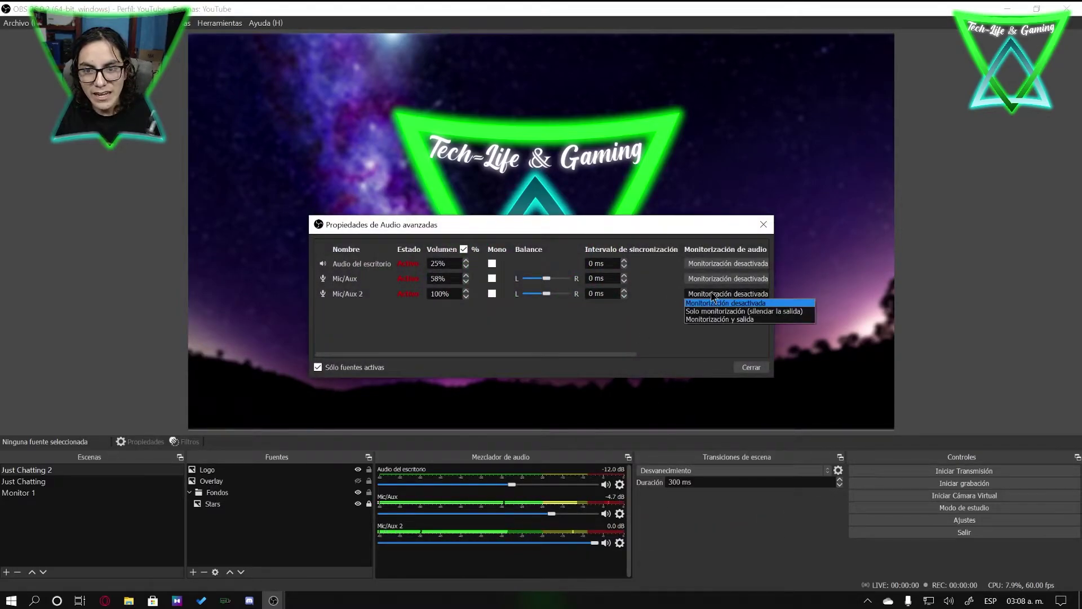
left_click(734, 320)
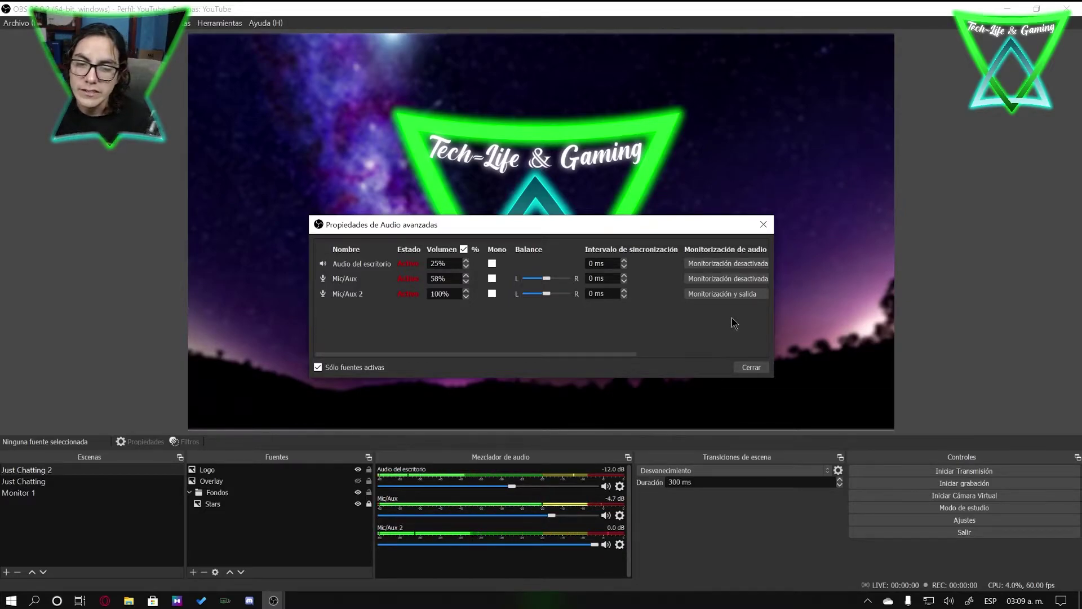
Step: Return the audio monitoring of Mic/Aux 2 to "Monitorización desactivada" and close the advanced audio properties
left_click(721, 294)
left_click(720, 303)
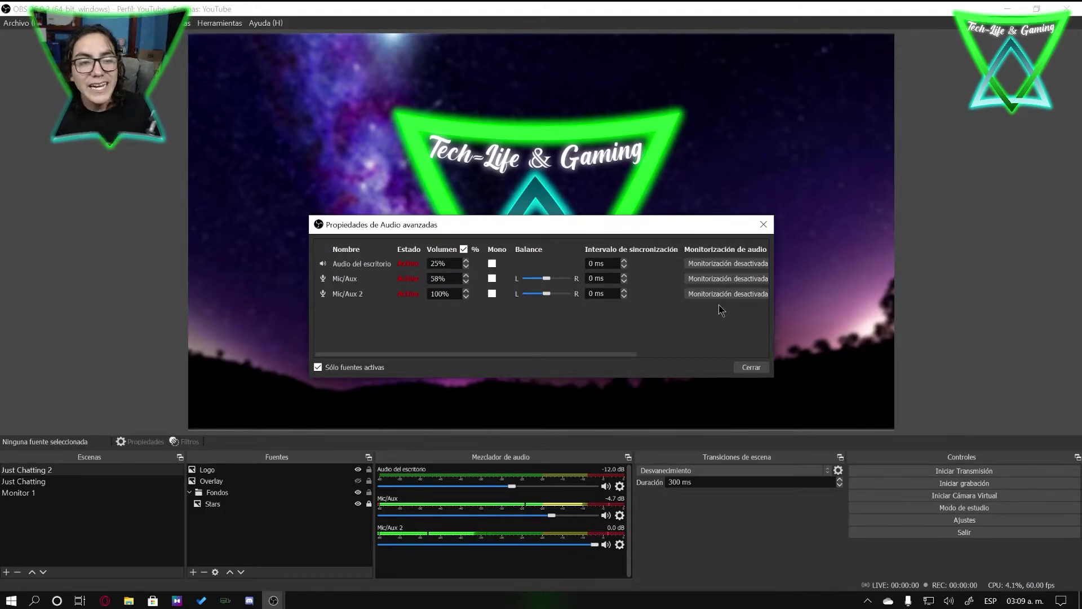
left_click(752, 367)
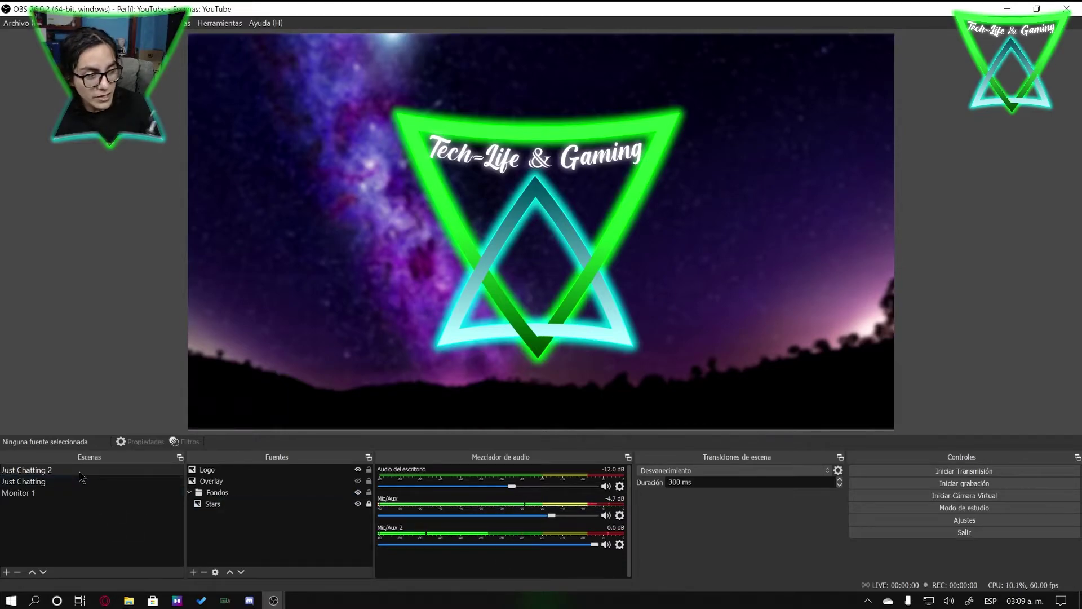
Step: Check the mixer's audio sources in the Just Chatting and Monitor 1 scenes, ending on Just Chatting 2
left_click(57, 485)
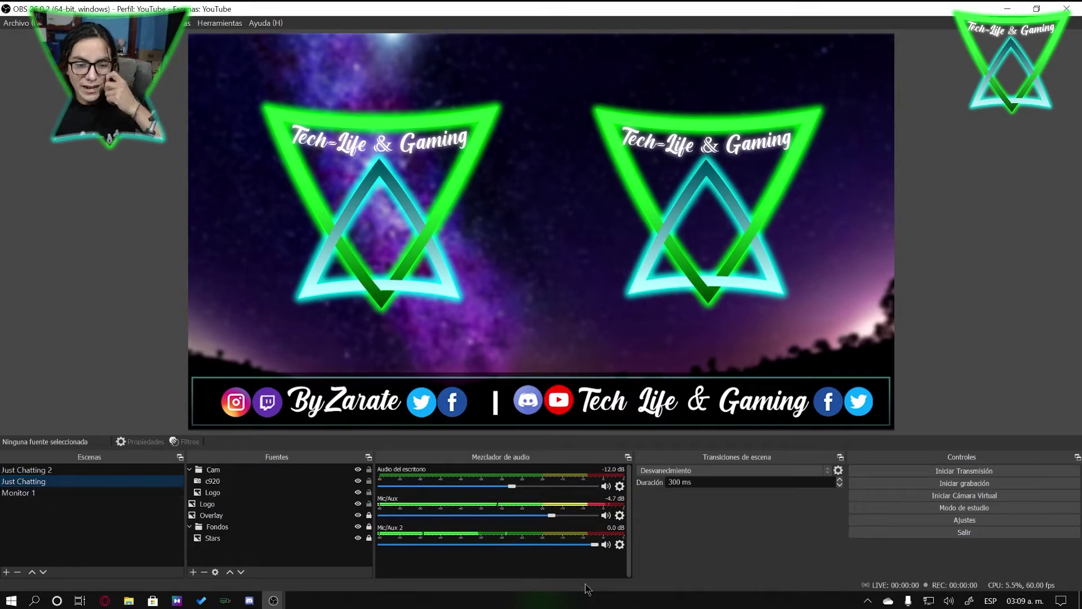
left_click(59, 493)
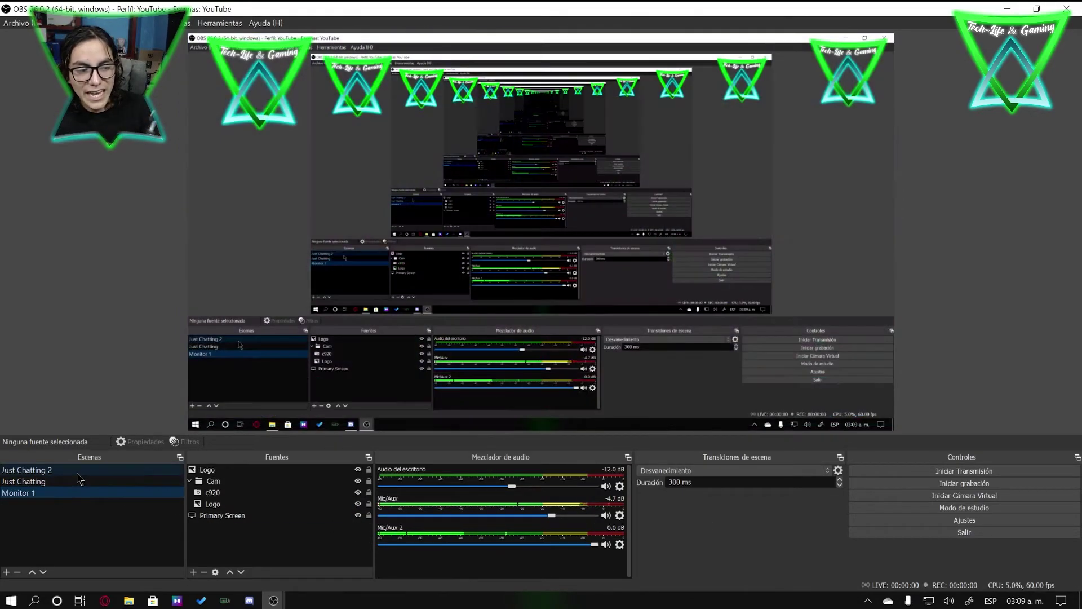
left_click(77, 471)
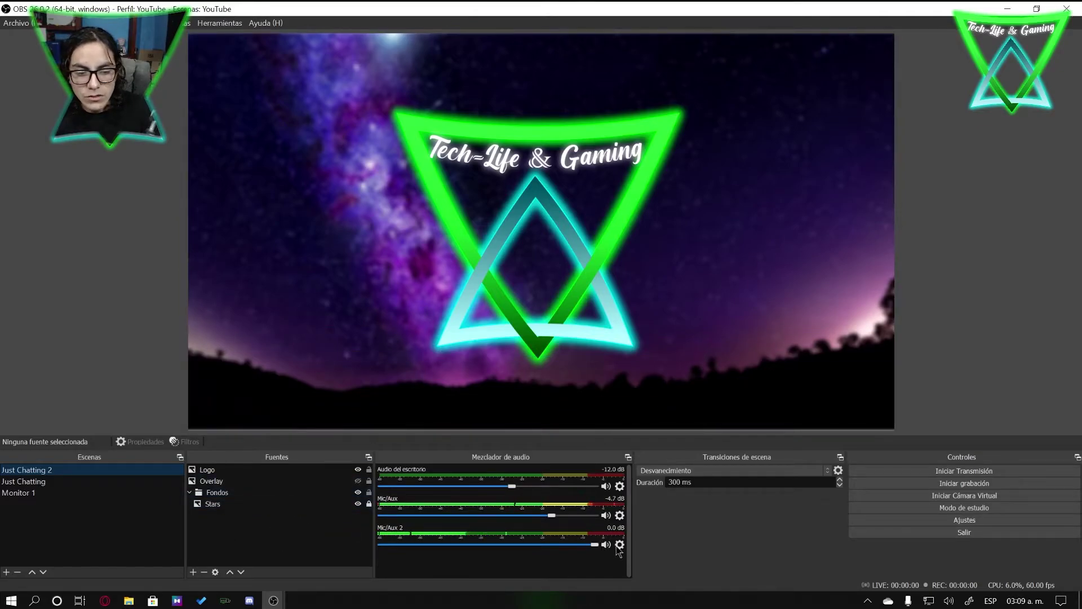
Step: Rename the Mic/Aux audio source in the mixer as C-1U
right_click(392, 503)
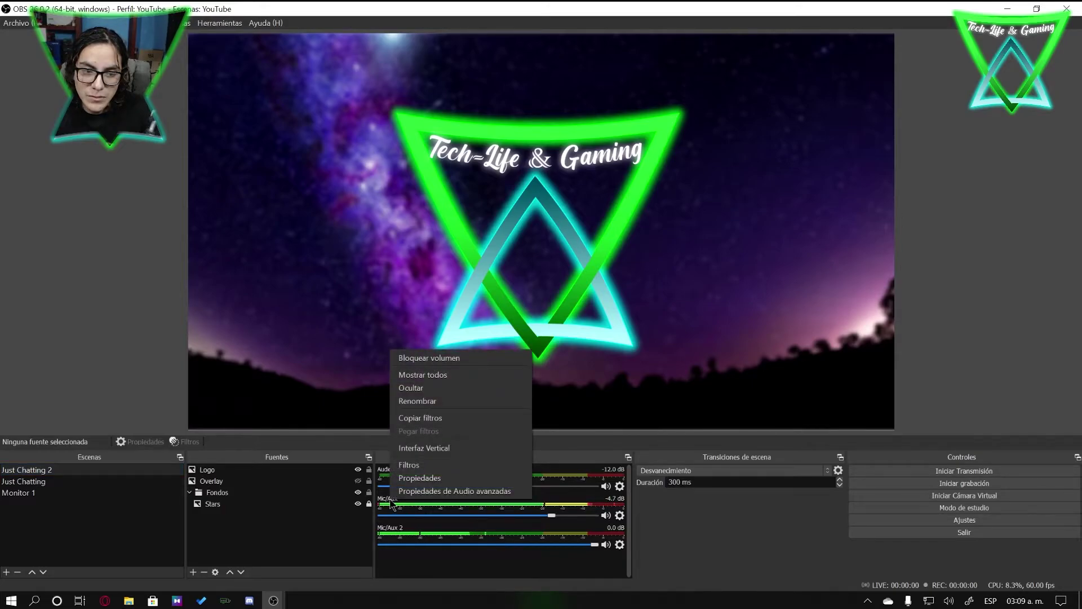
left_click(434, 400)
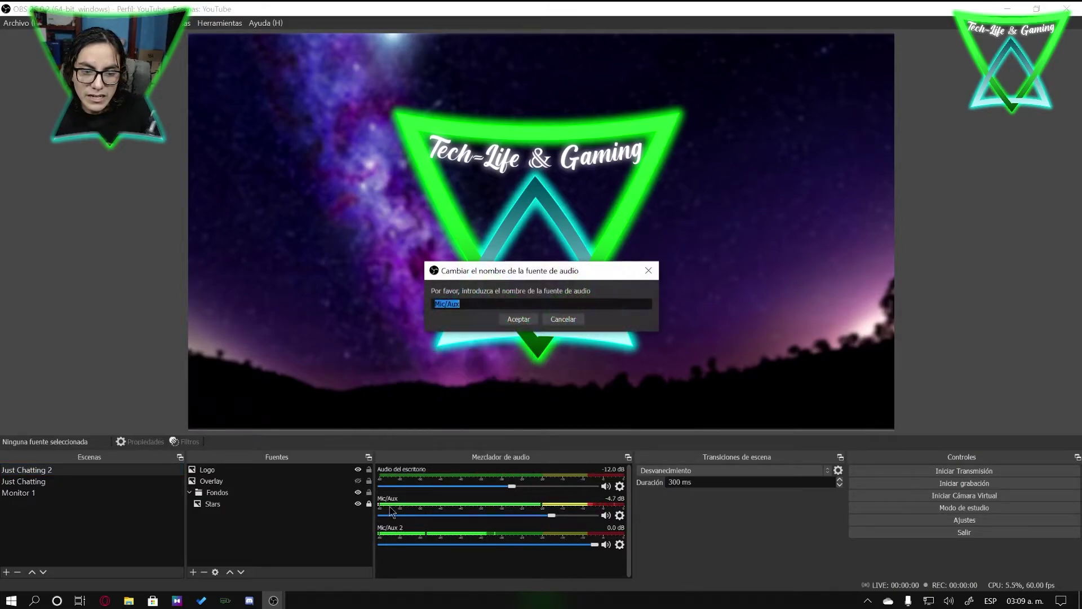
left_click(490, 307)
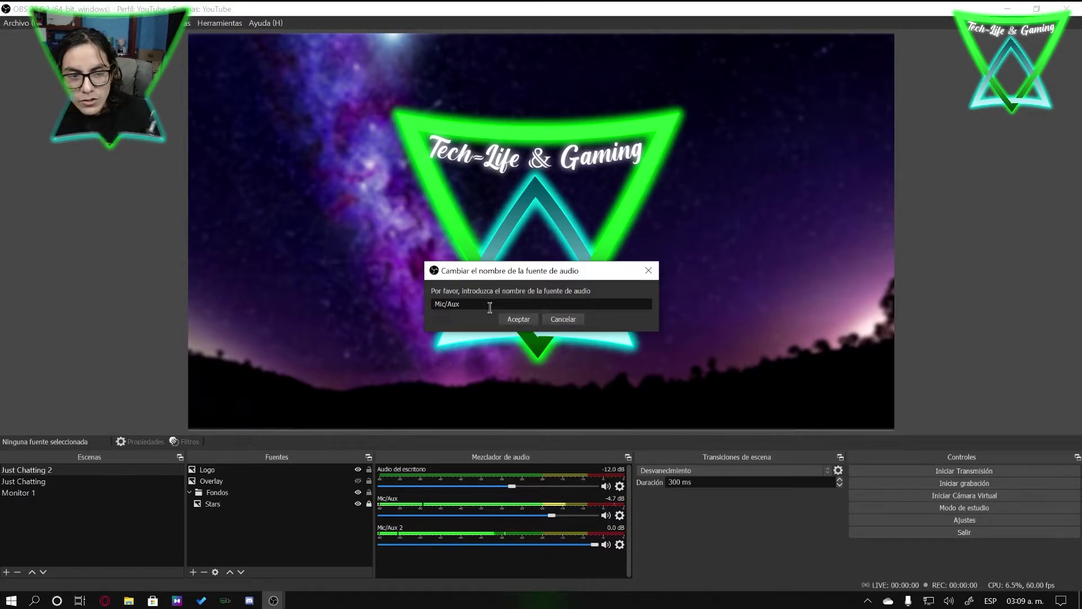
left_click_drag(490, 308, 404, 302)
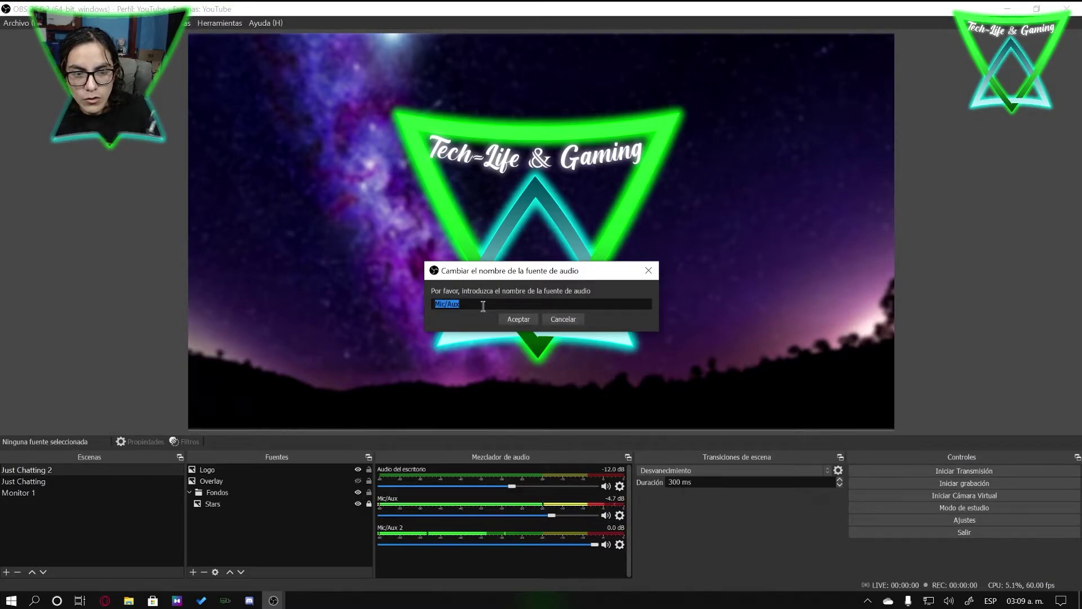
type("C")
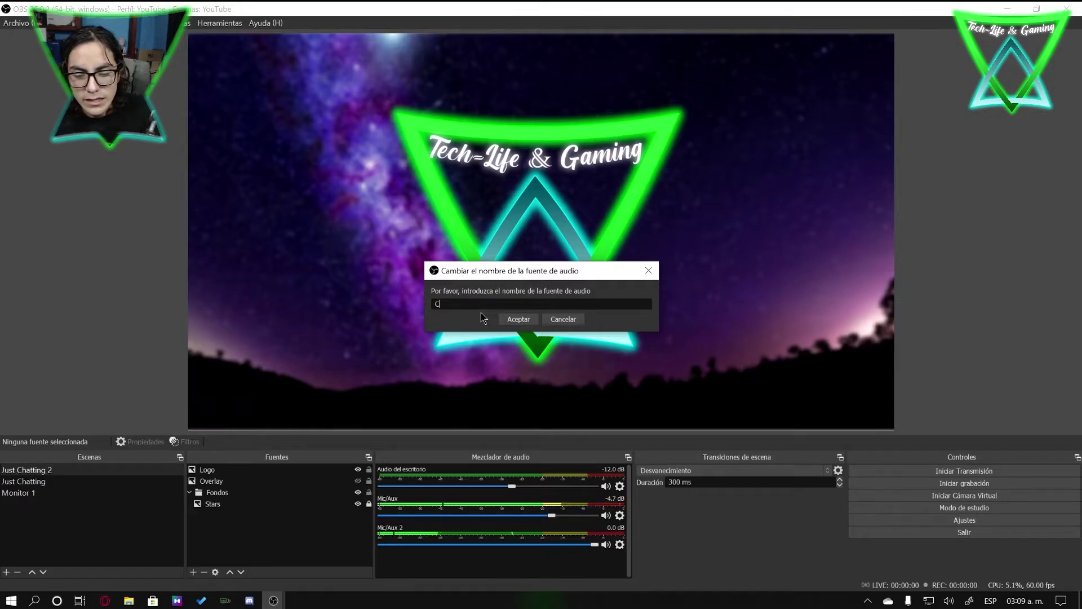
type("-1U")
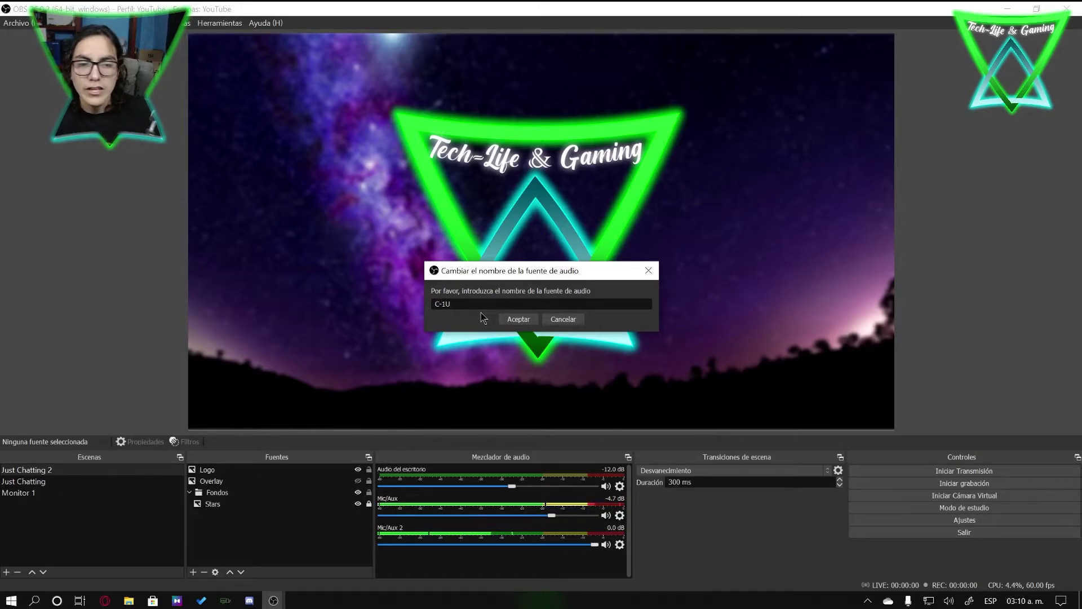
left_click(519, 320)
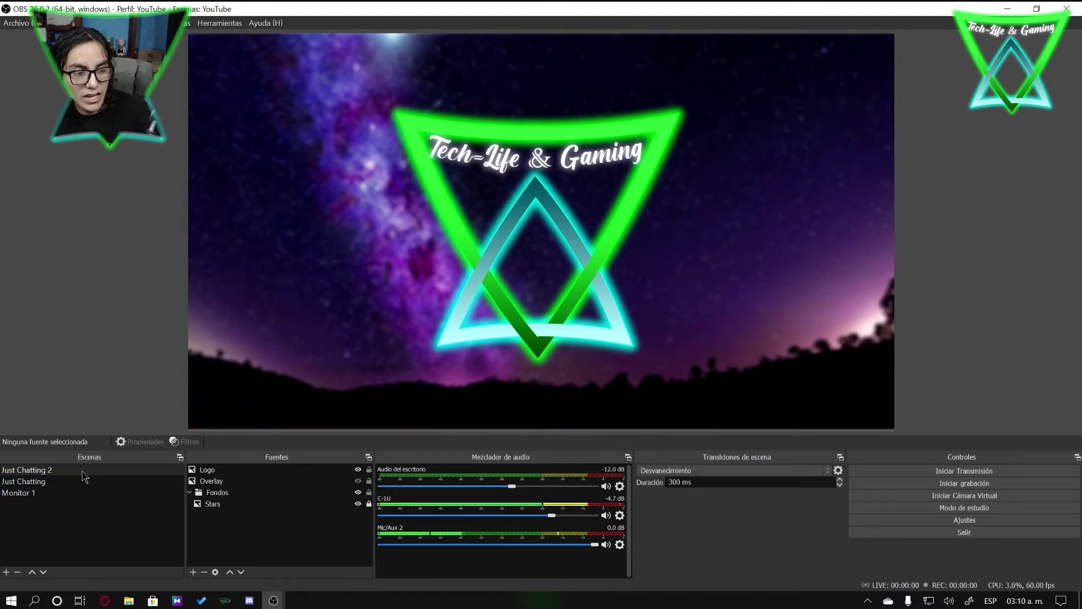
Step: Add a new audio input capture source named Micro Webcam to the Just Chatting 2 scene, visible by default
right_click(263, 541)
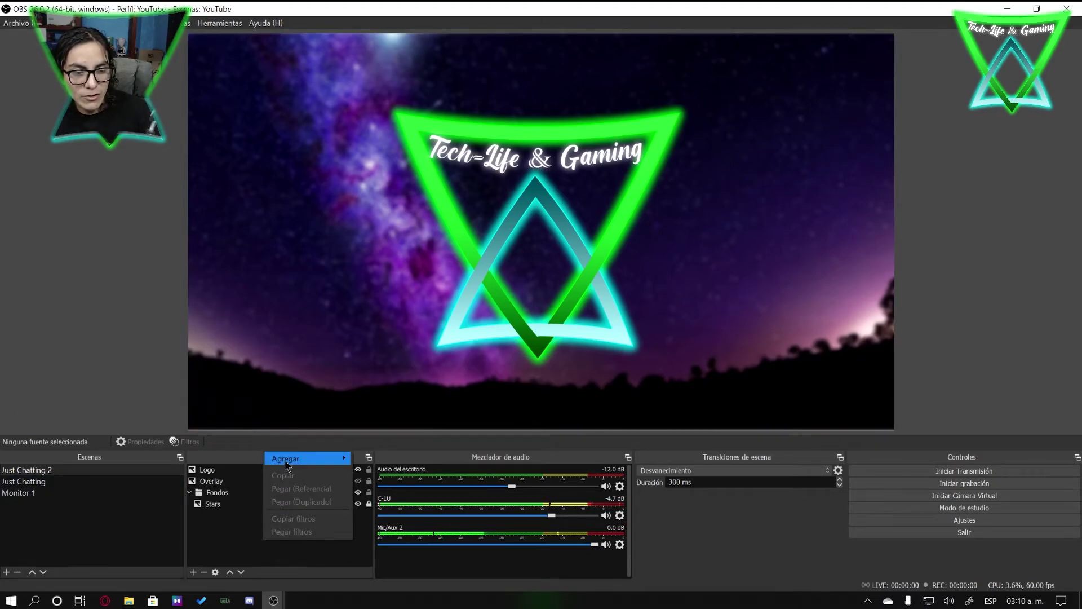
mouse_move(286, 466)
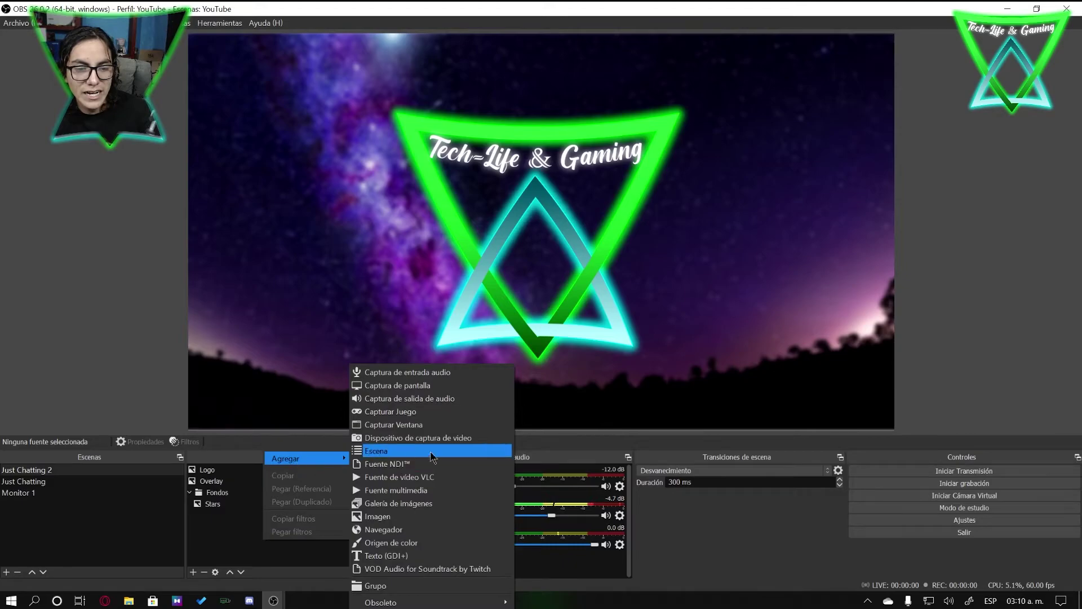
left_click(461, 370)
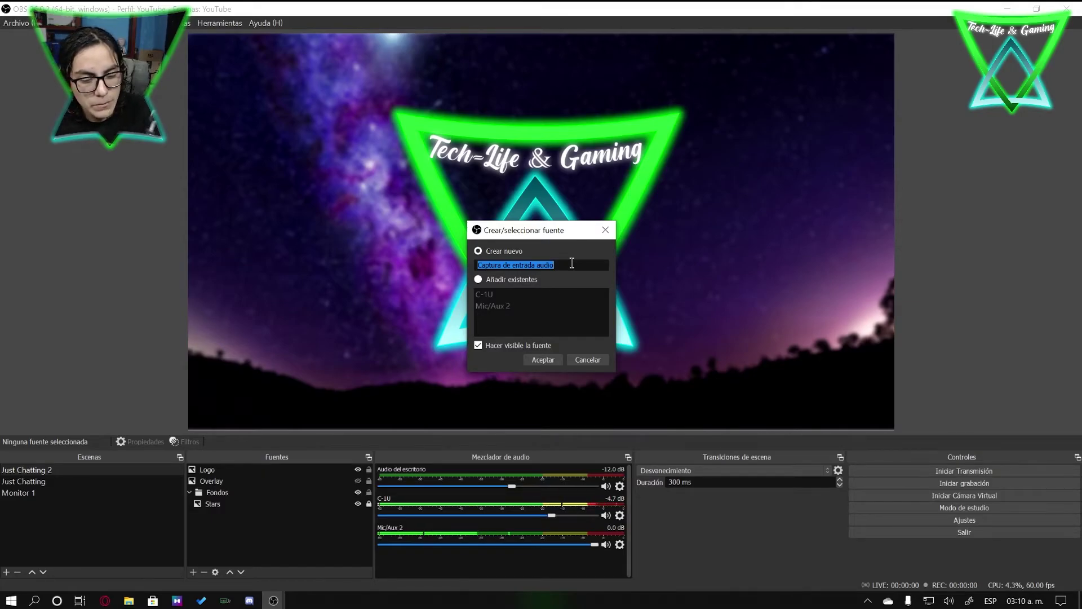
type("Micro We")
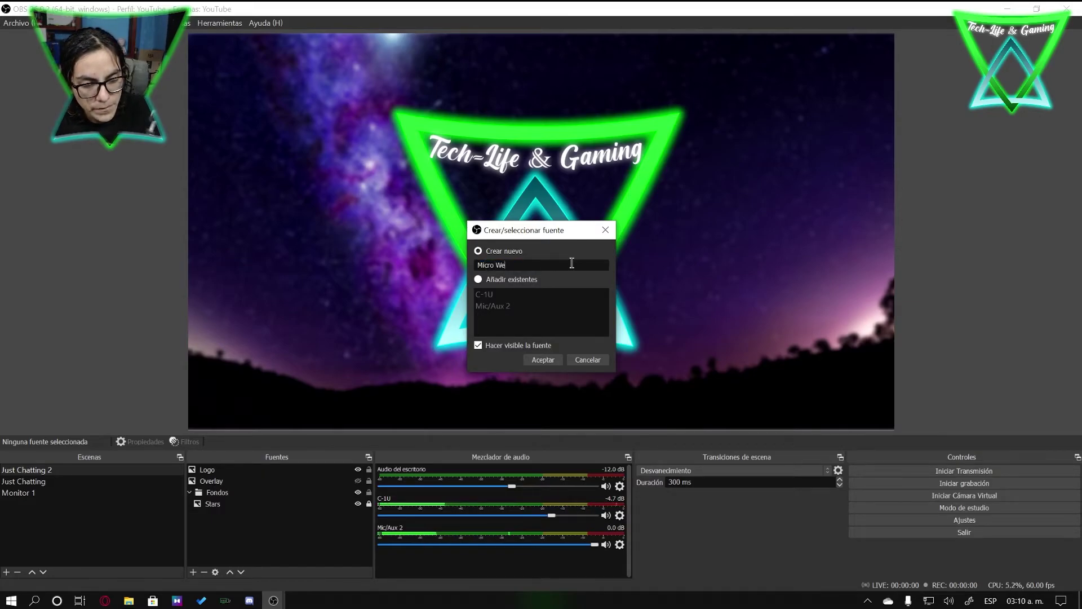
type("bcam")
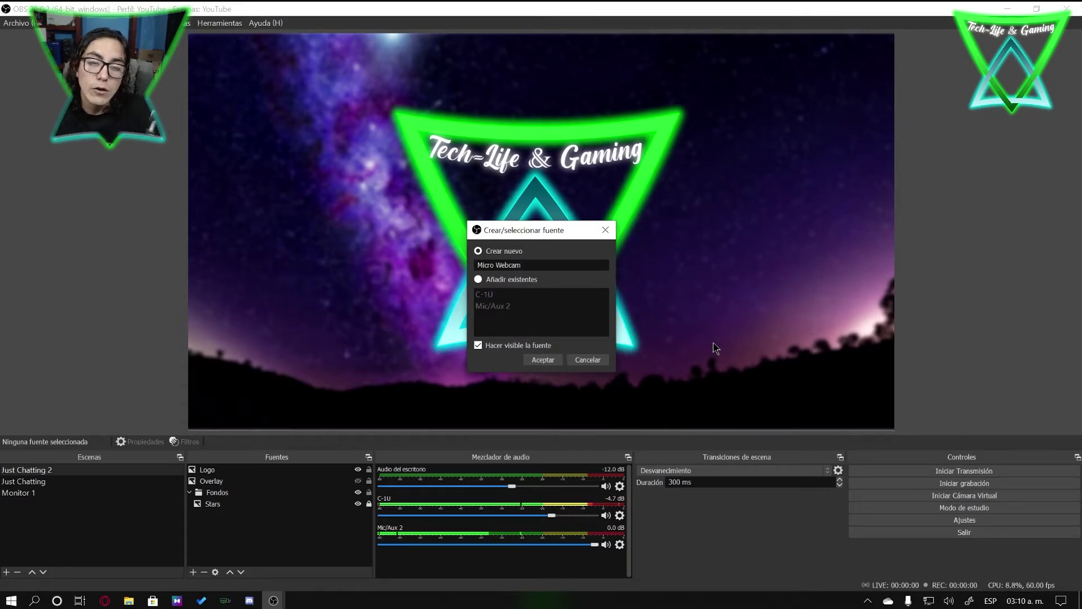
left_click(545, 360)
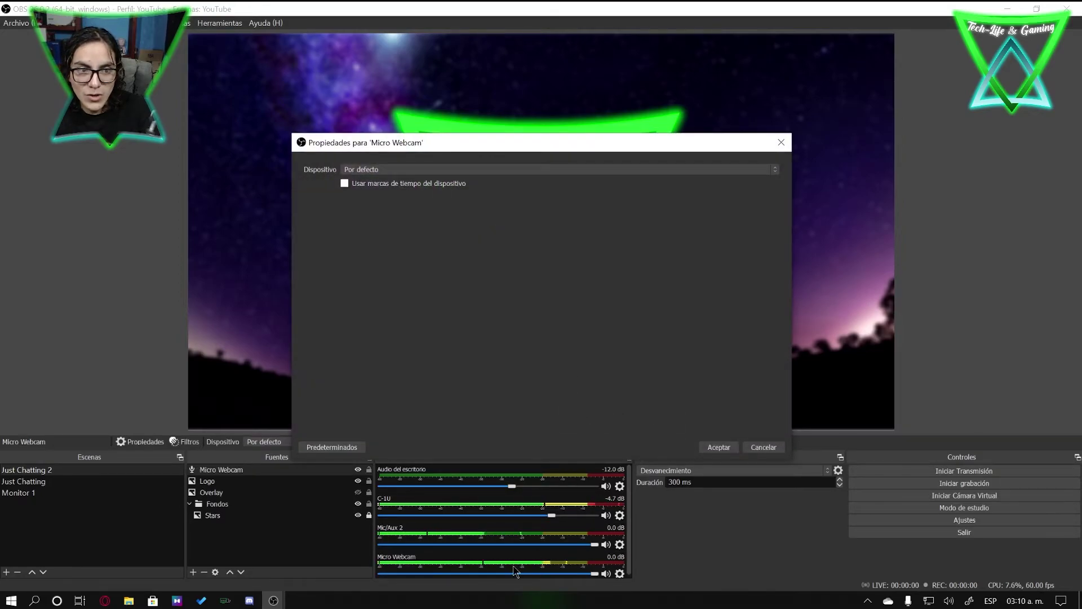
Step: Set the Micro Webcam source's device to "Micrófono (HD Pro Webcam C920)" and accept its properties
left_click(381, 170)
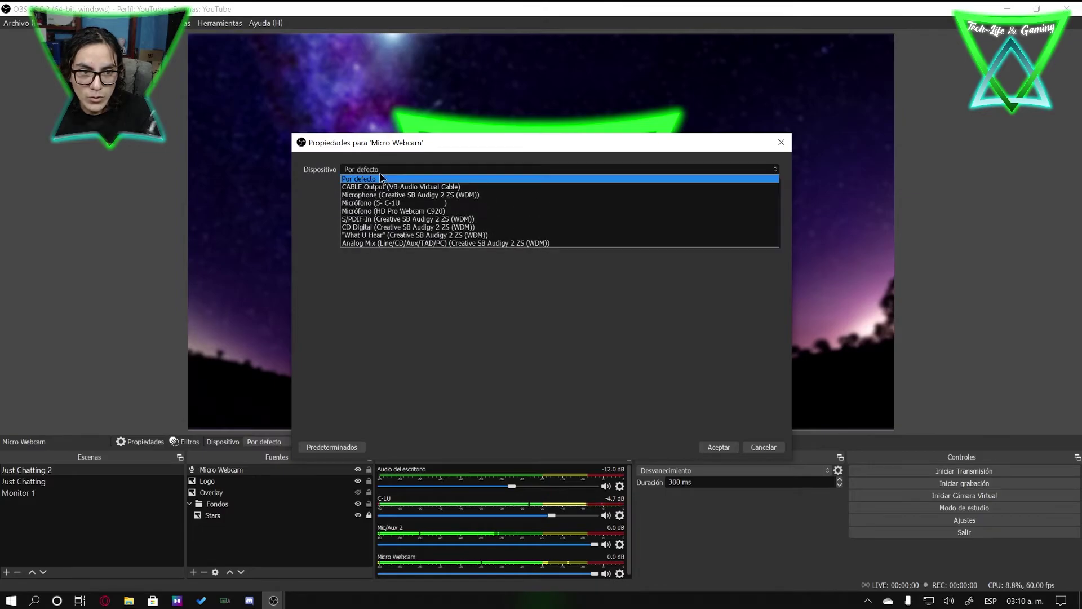
left_click(454, 212)
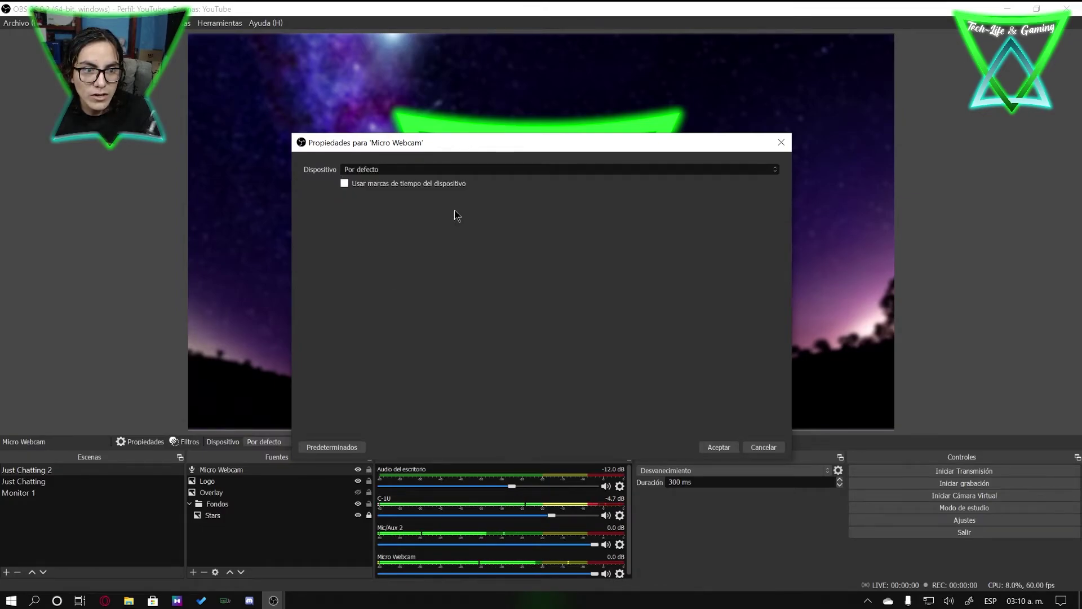
left_click(719, 448)
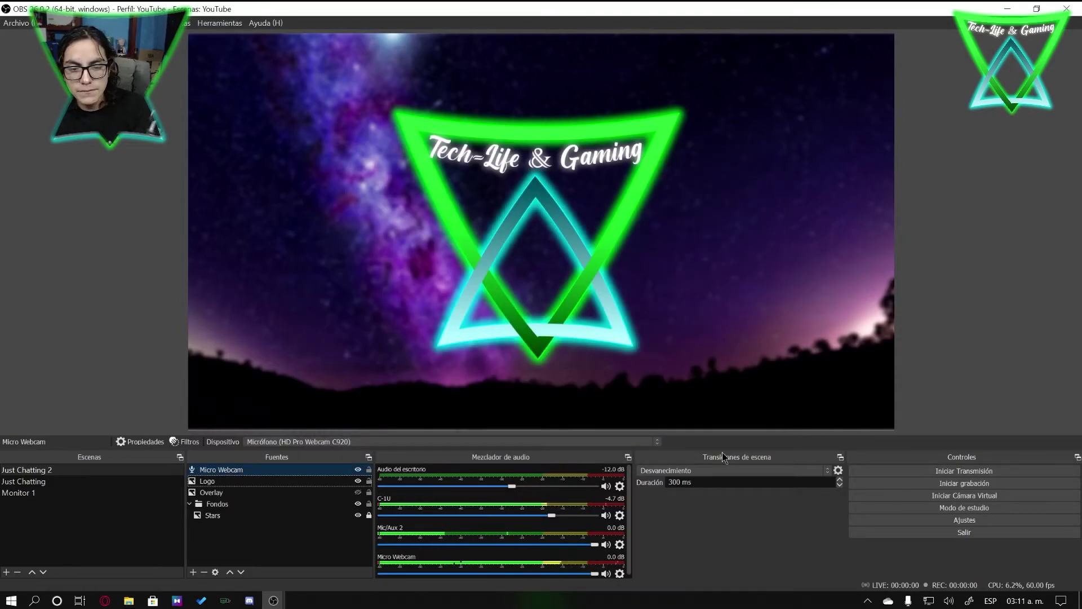
left_click(684, 380)
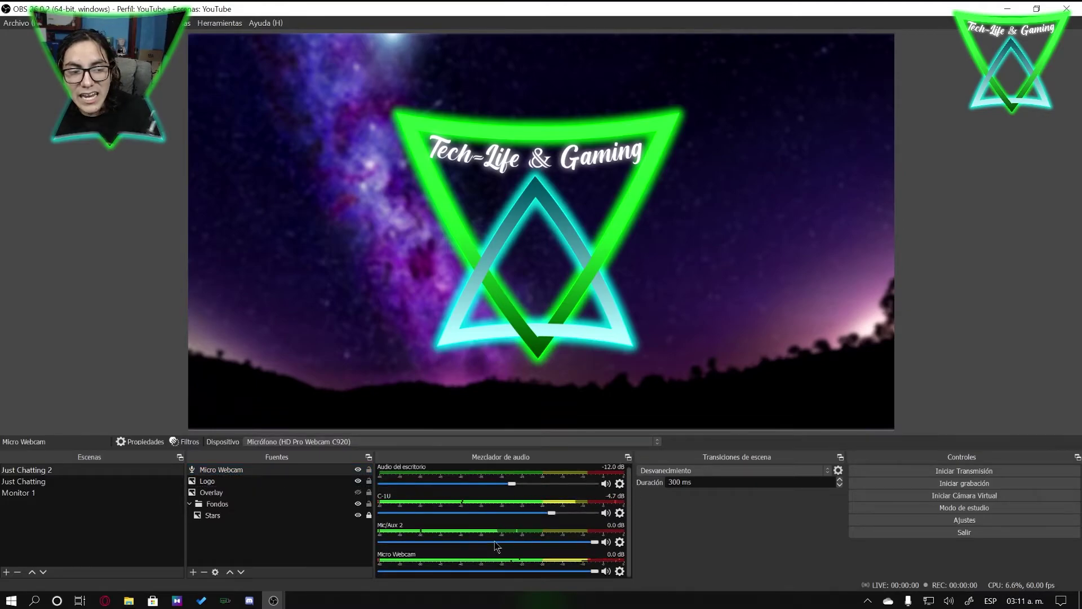
Step: Check the mixer's audio sources in the Just Chatting and Monitor 1 scenes, and return to Just Chatting 2
left_click(64, 484)
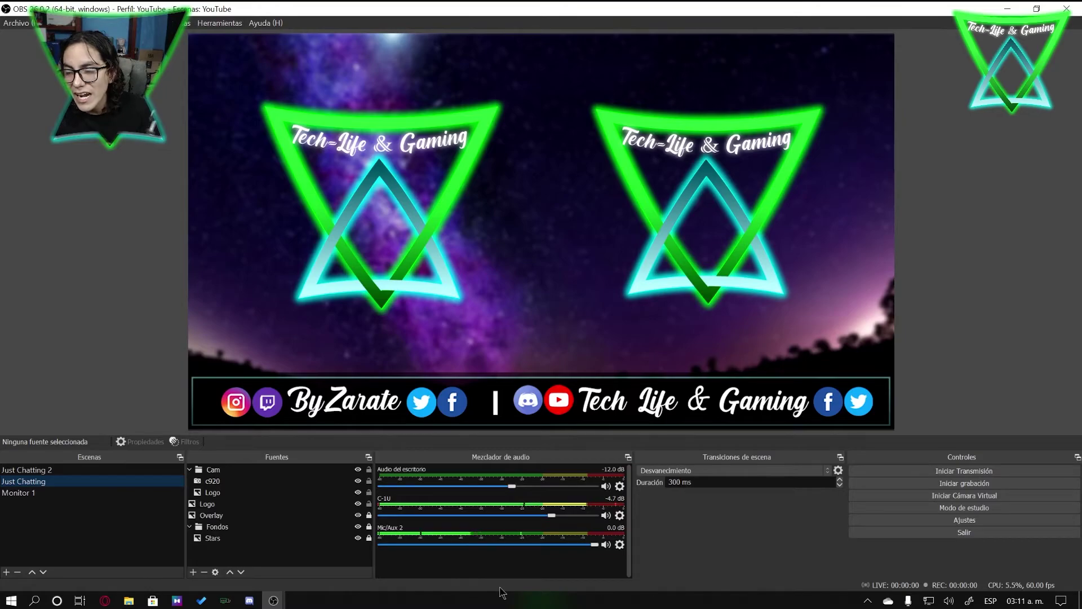
left_click(59, 494)
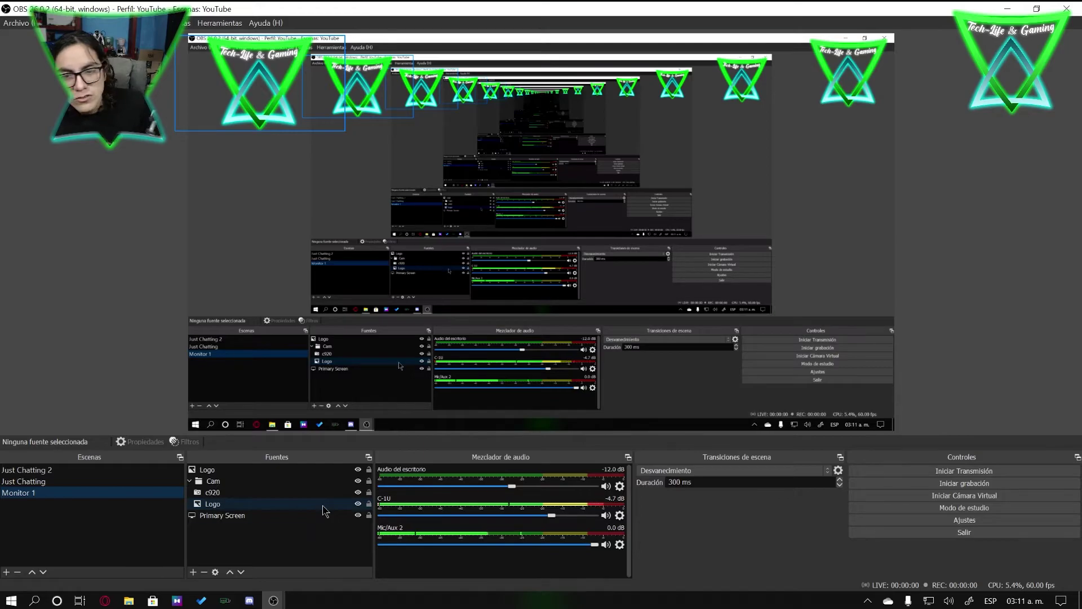
left_click(81, 472)
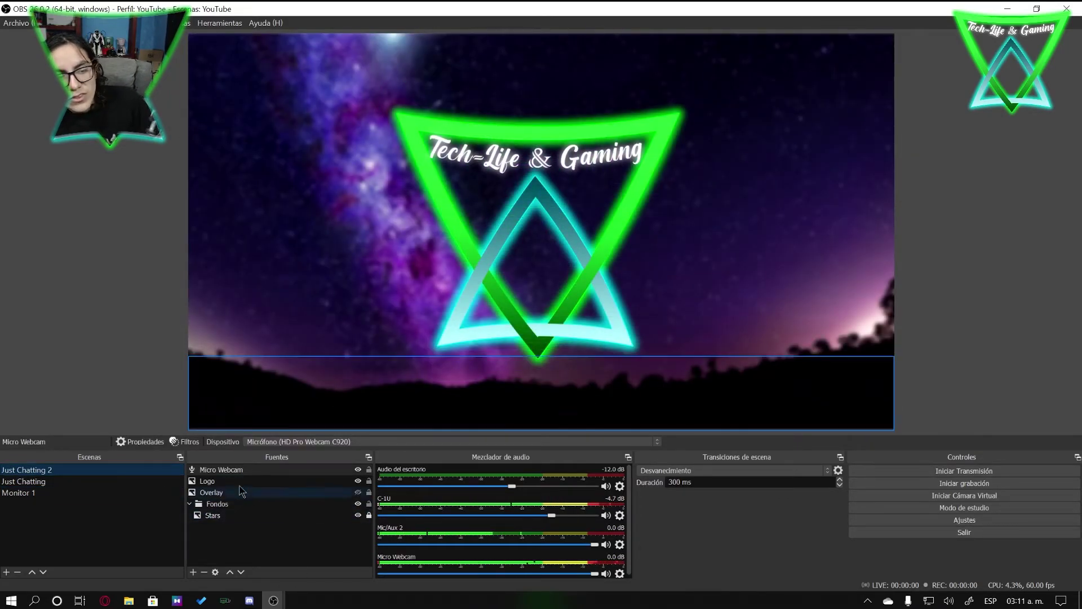
Step: Hide the Micro Webcam source in the Just Chatting 2 scene and show it again
left_click(358, 470)
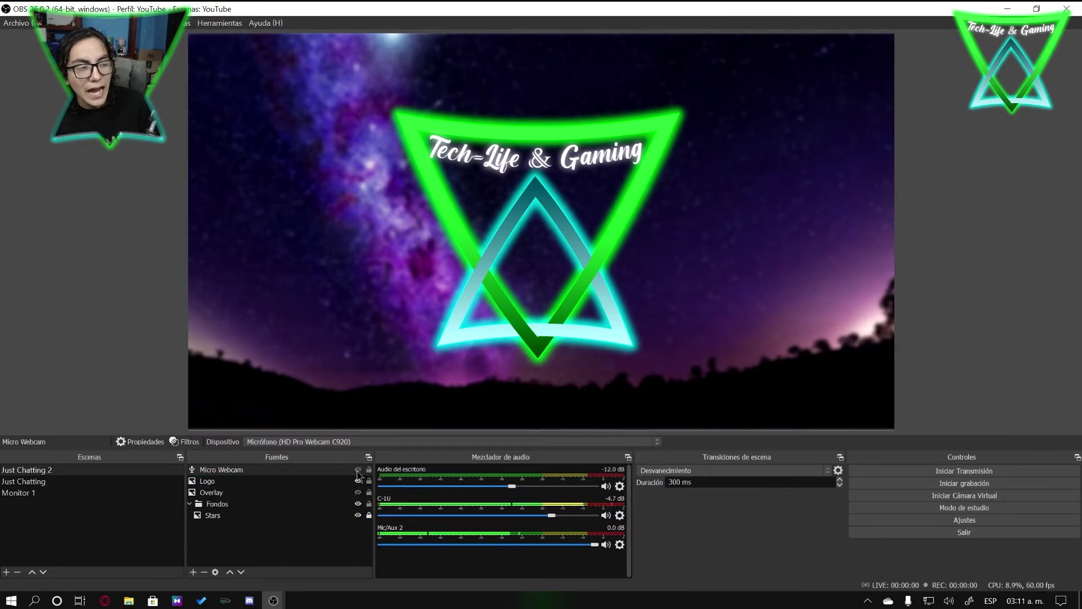
left_click(358, 470)
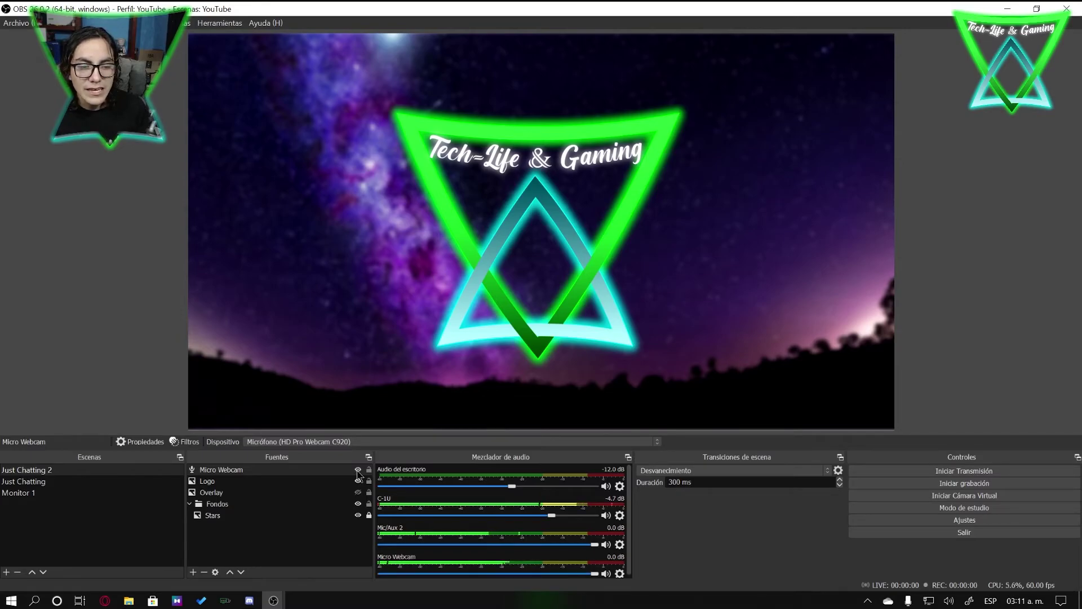